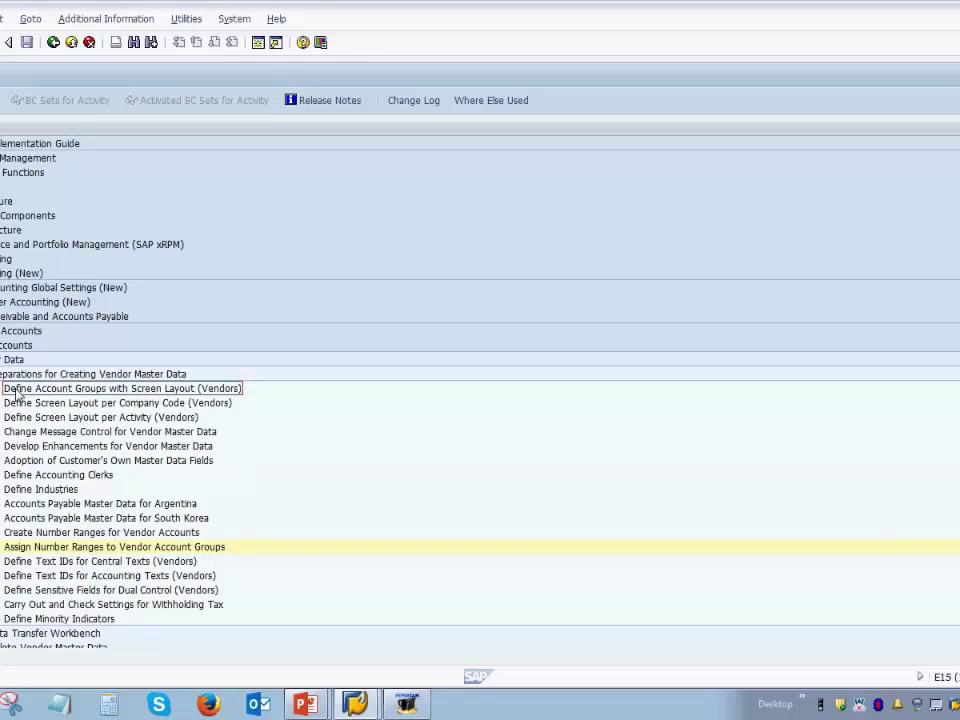
# Step: Follow the implementation guide path to Preparations for Creating Vendor Master Data and open Define Account Groups with Screen Layout (Vendors)
pyautogui.click(22, 273)
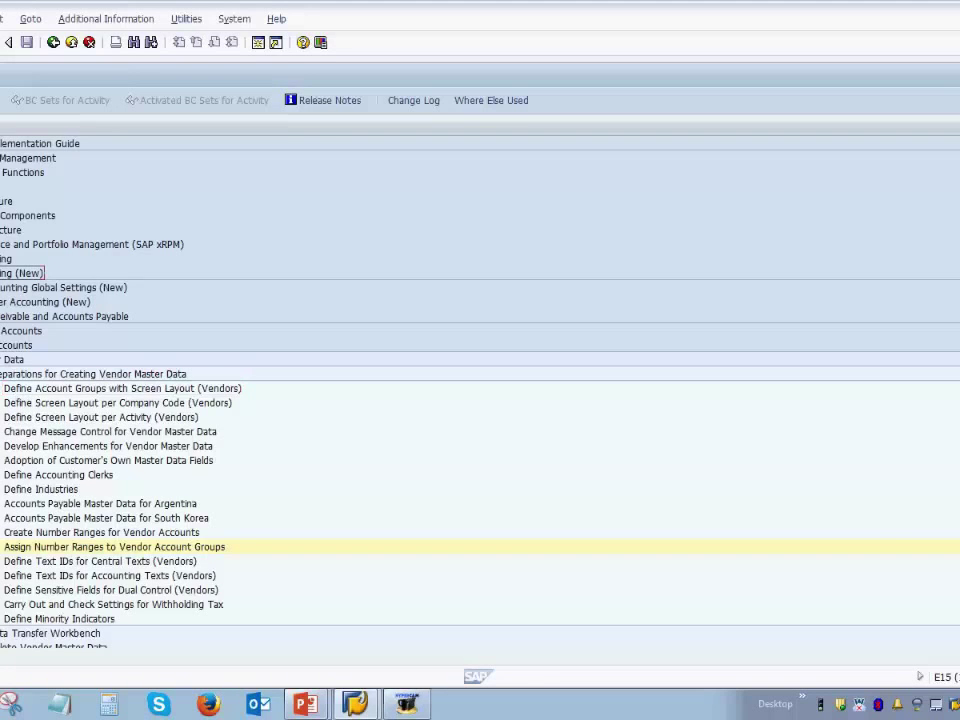
pyautogui.click(64, 316)
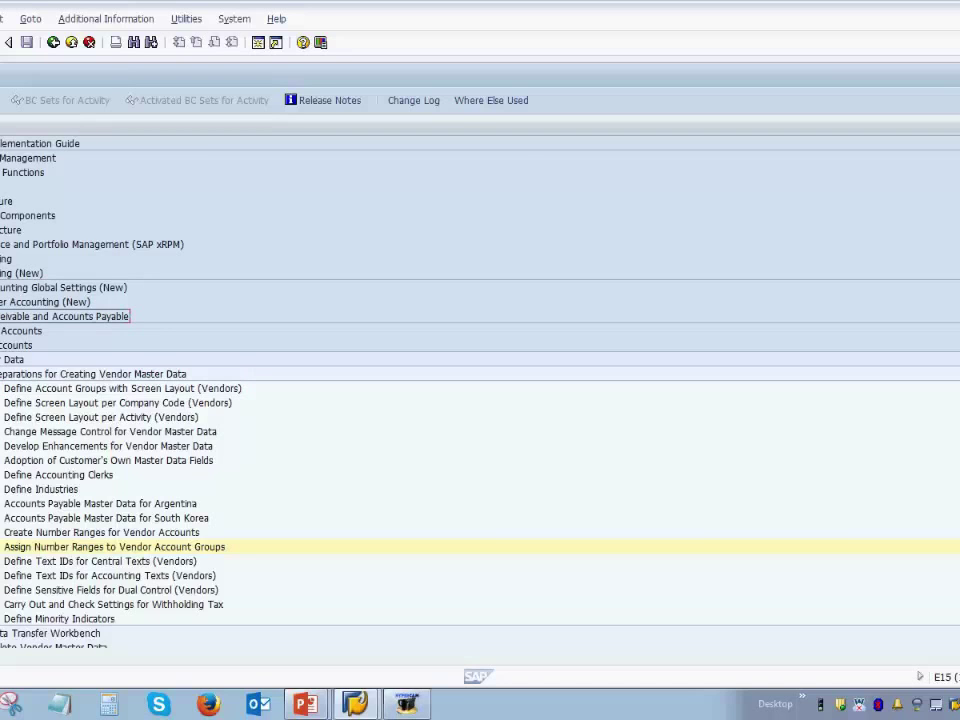
pyautogui.click(16, 345)
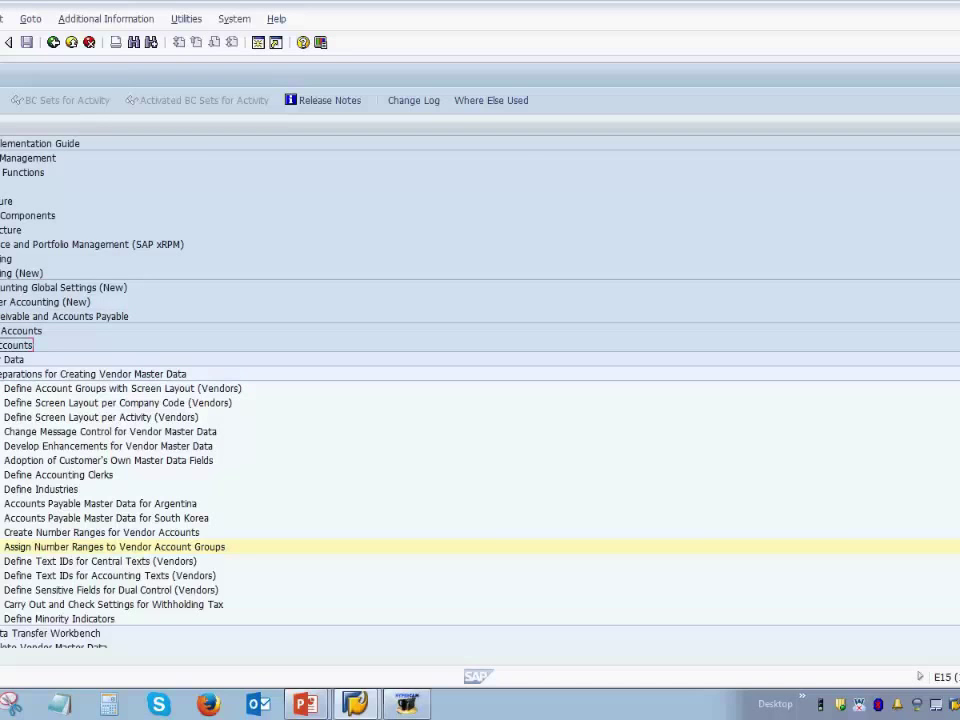
pyautogui.click(12, 359)
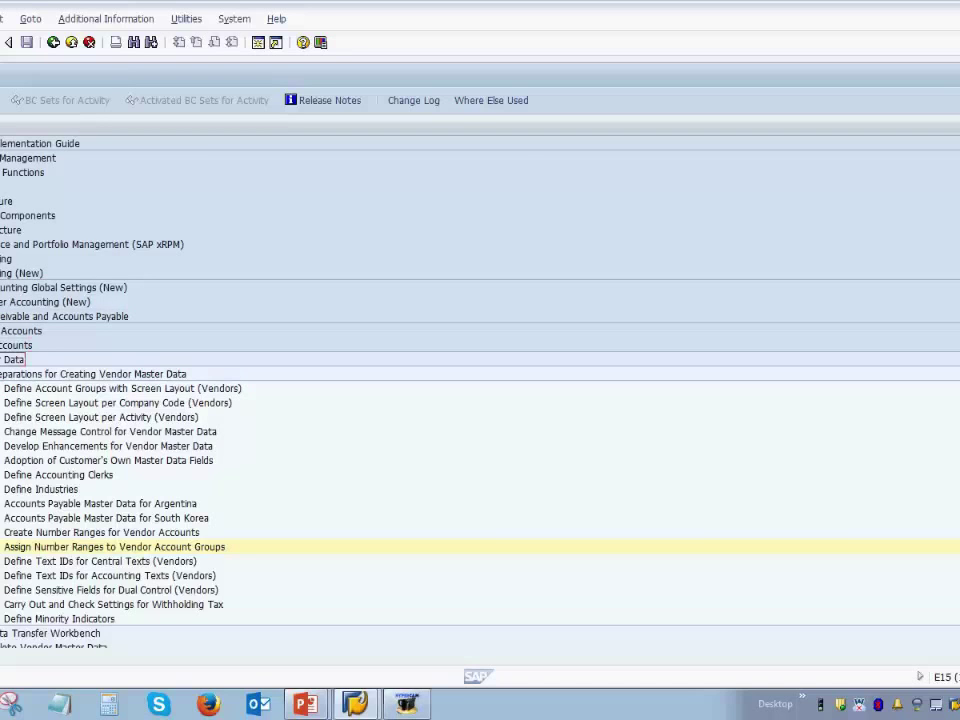
pyautogui.click(18, 375)
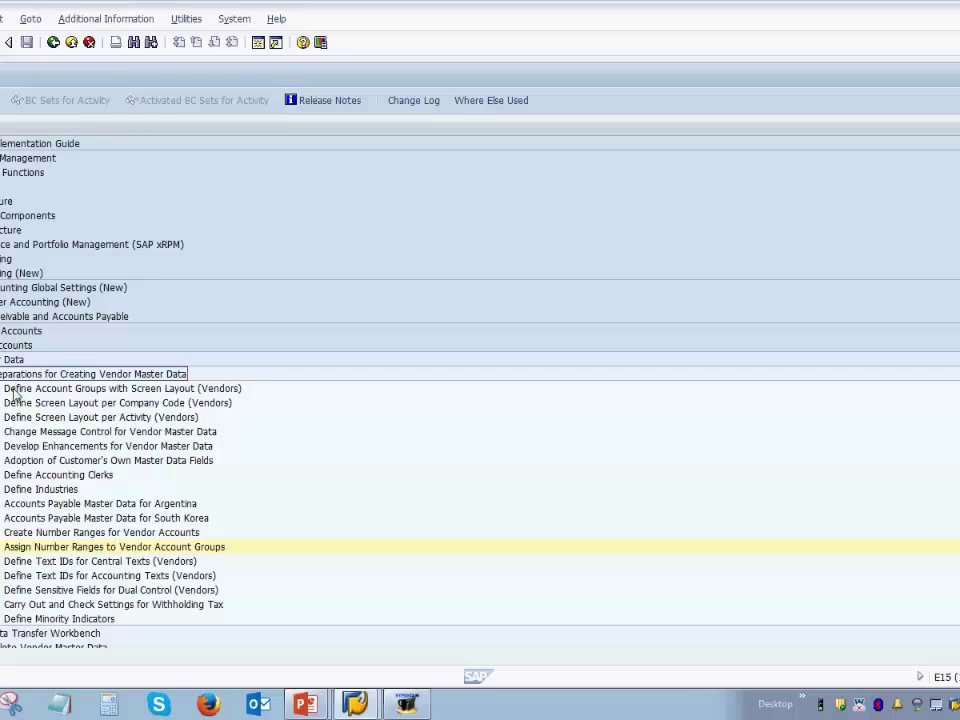
pyautogui.click(16, 392)
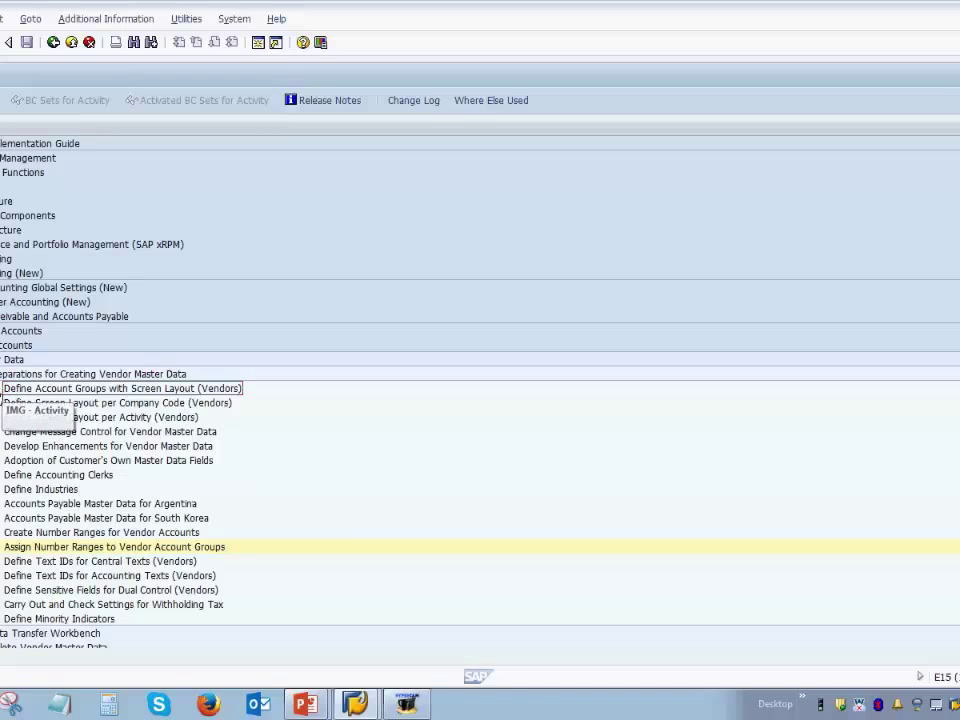
pyautogui.click(3, 389)
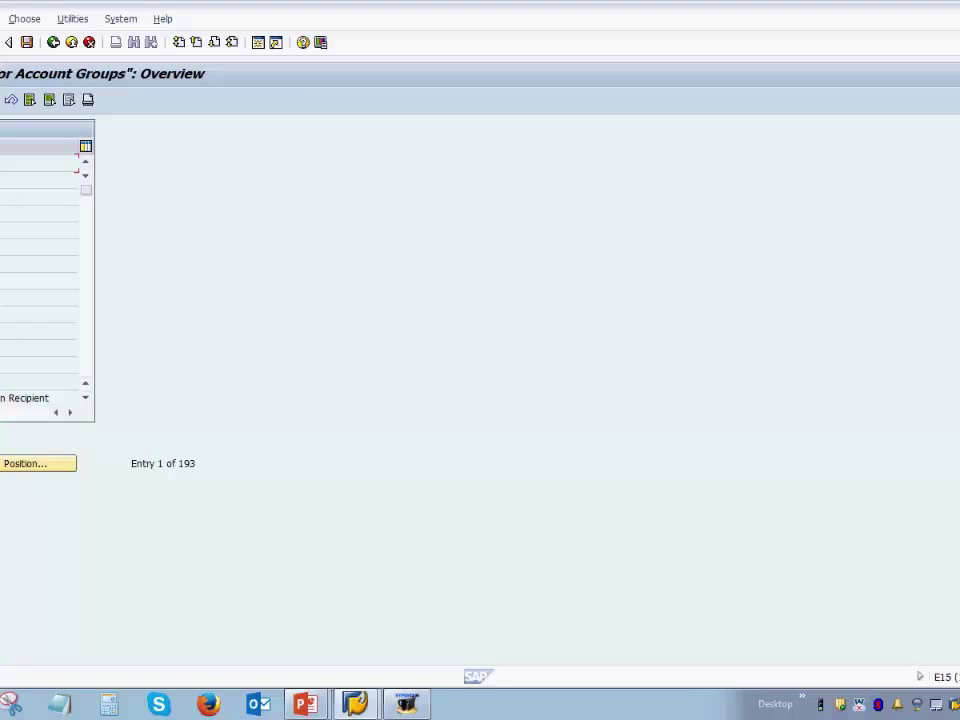
# Step: Open the details of the second vendor account group, Vendors, and display the field status of its Address group
pyautogui.click(38, 179)
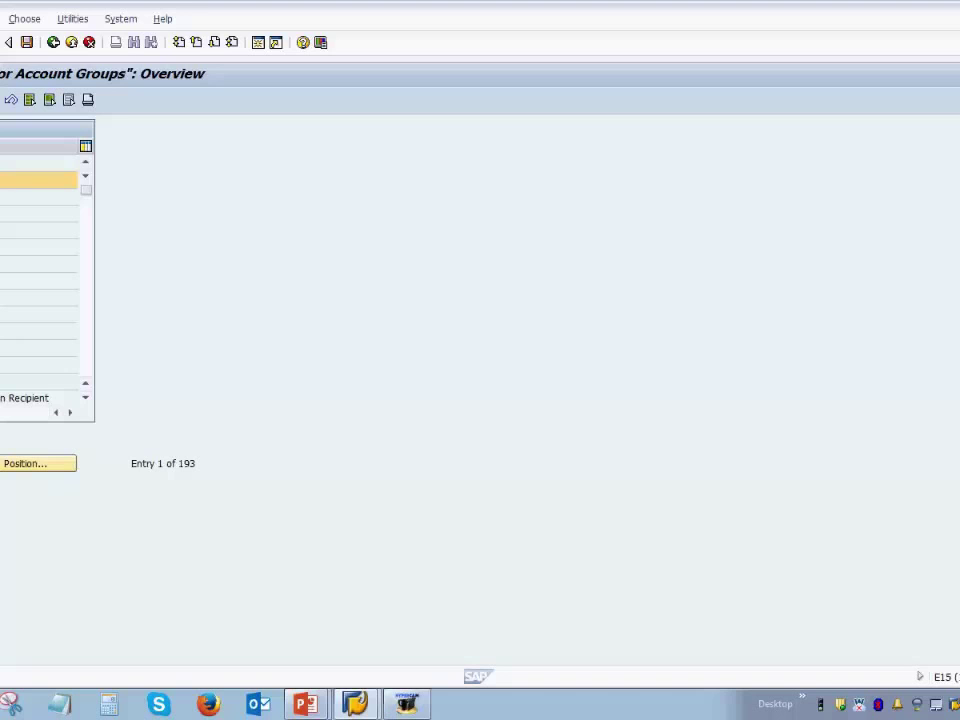
pyautogui.press('F2')
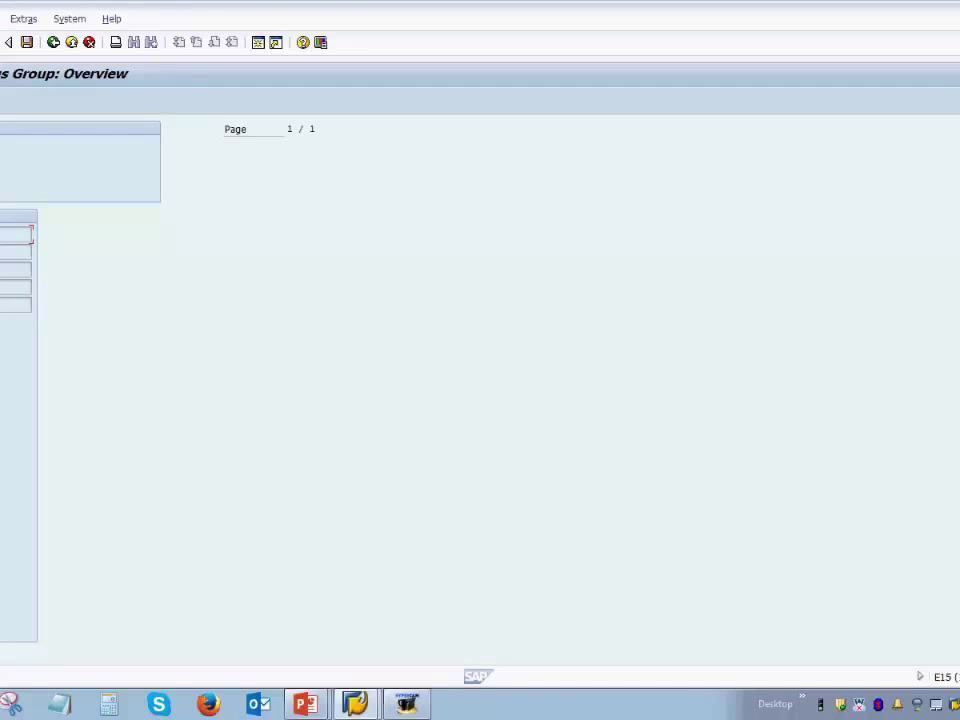
pyautogui.press('F2')
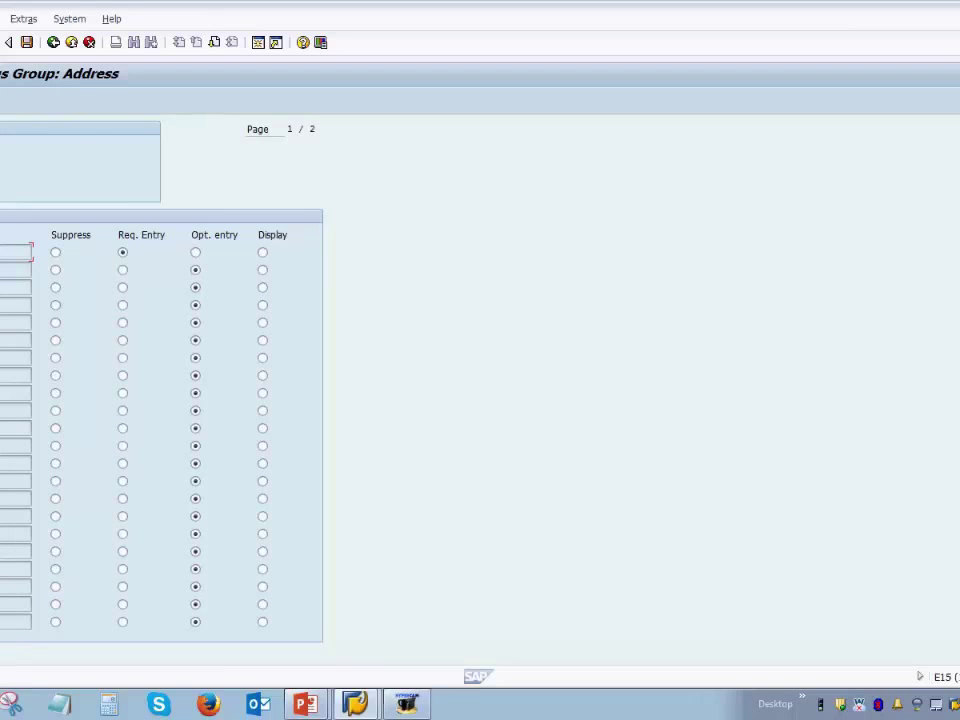
# Step: Try the required-entry status on three optional Address fields, set them back to optional entry, and return to the field group overview
pyautogui.click(122, 253)
pyautogui.click(123, 343)
pyautogui.click(123, 360)
pyautogui.click(122, 411)
pyautogui.click(195, 340)
pyautogui.click(195, 358)
pyautogui.click(197, 412)
pyautogui.click(54, 43)
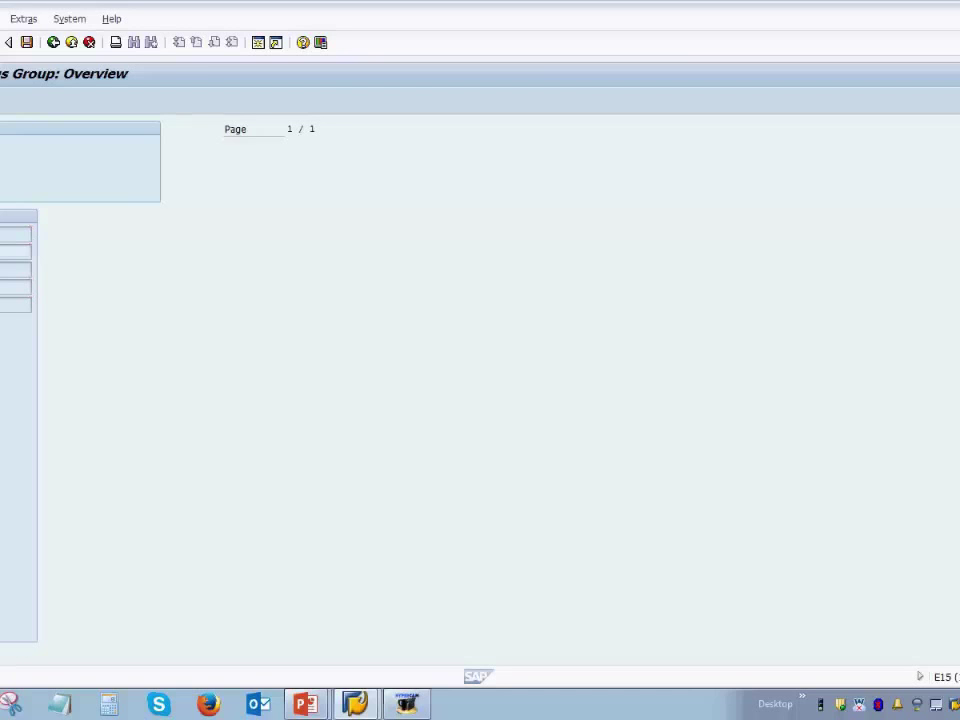
# Step: Review the field status of the Payment transactions and Communication groups, and return to the implementation guide
pyautogui.press('F2')
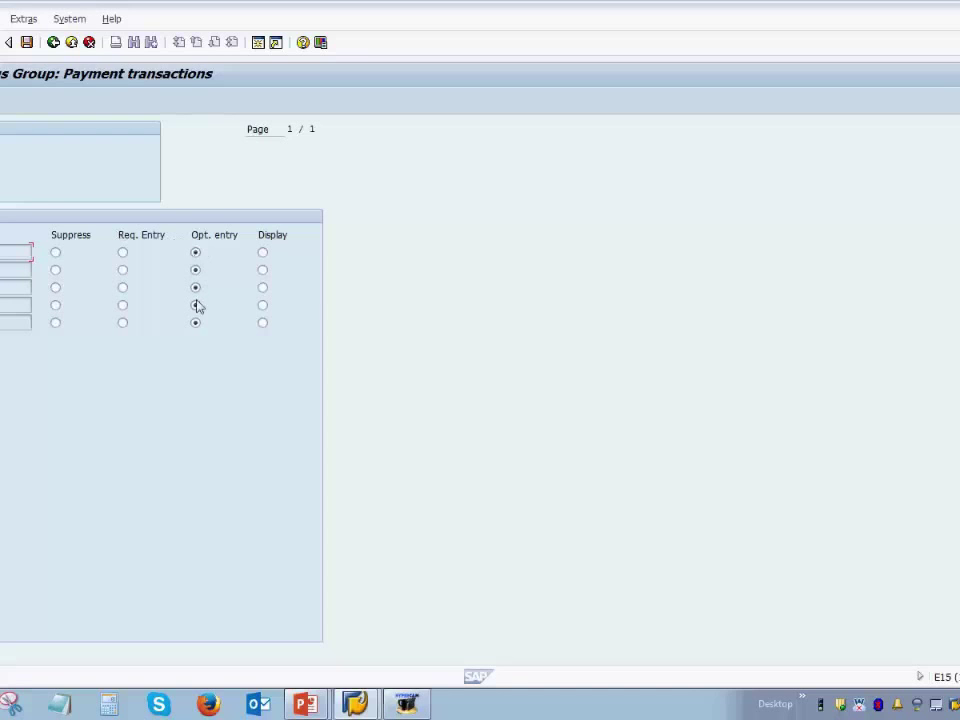
pyautogui.click(53, 43)
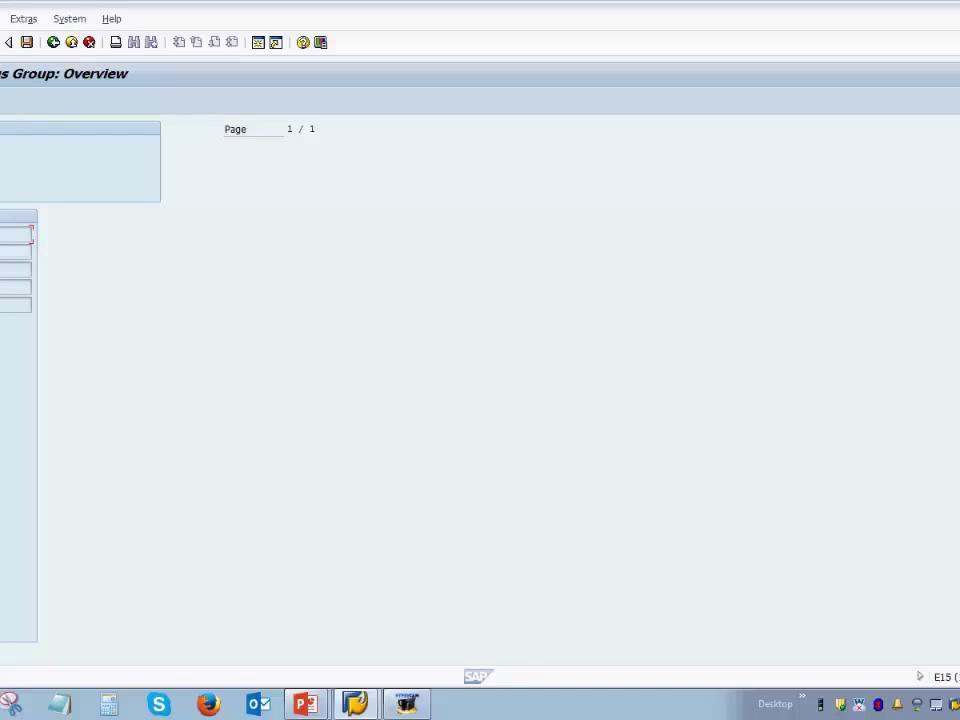
pyautogui.doubleClick(15, 251)
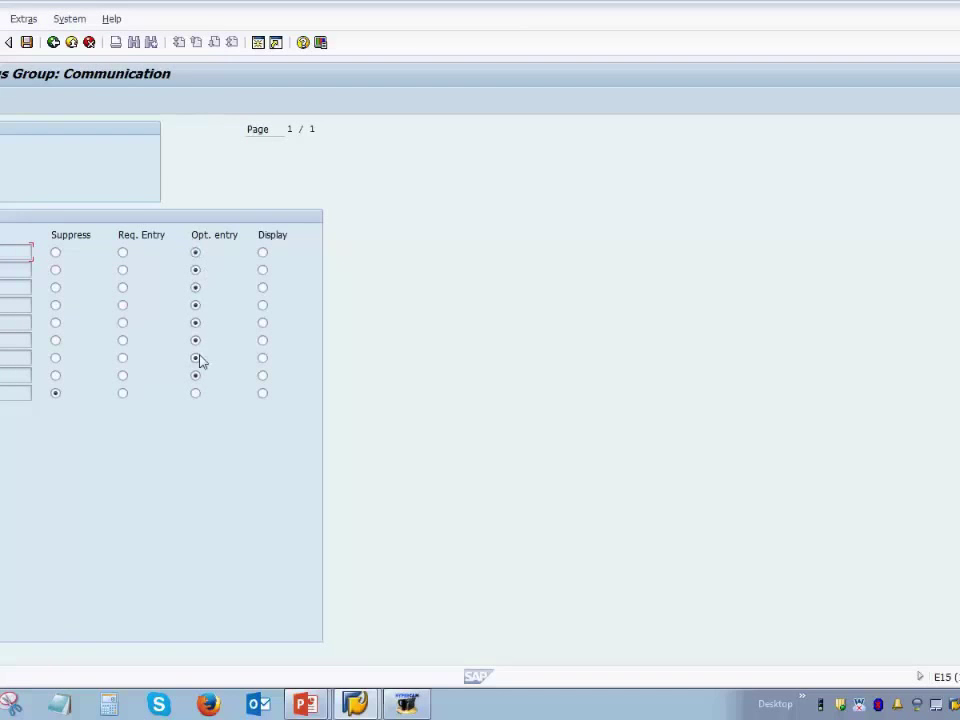
pyautogui.click(53, 43)
pyautogui.click(53, 43)
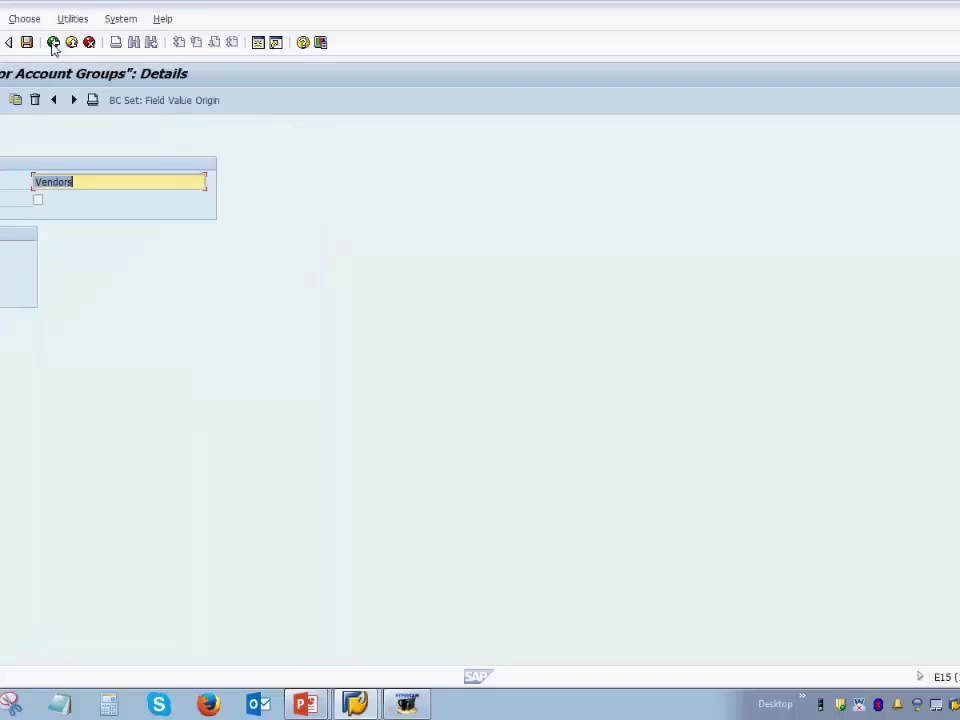
pyautogui.click(53, 43)
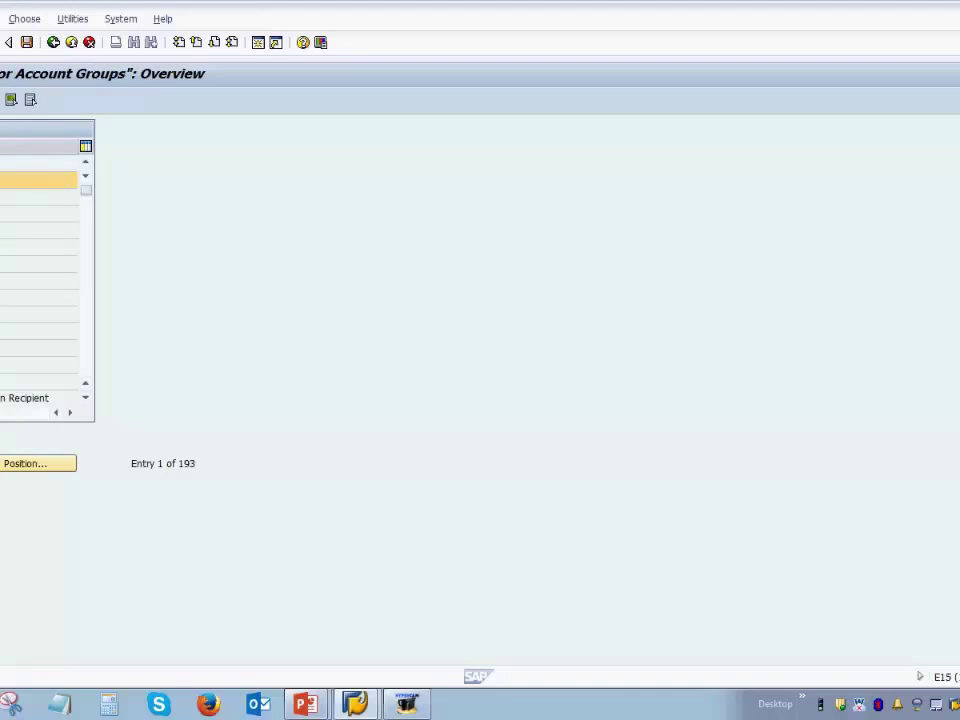
pyautogui.click(53, 43)
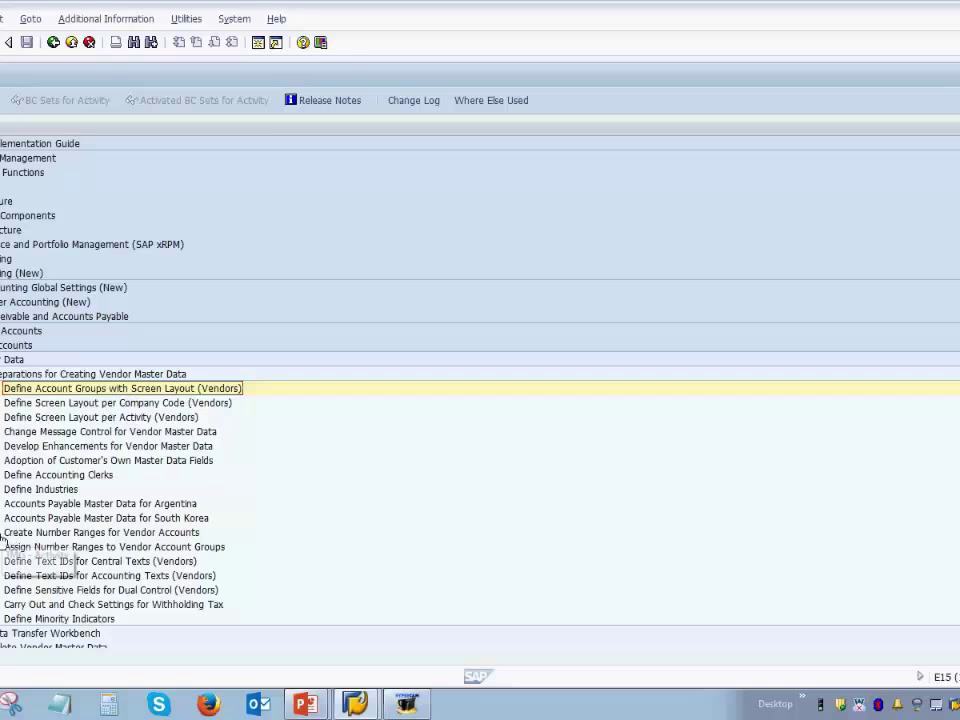
# Step: Open Create Number Ranges for Vendor Accounts in interval change mode and examine the upper limits of the first two intervals
pyautogui.click(14, 536)
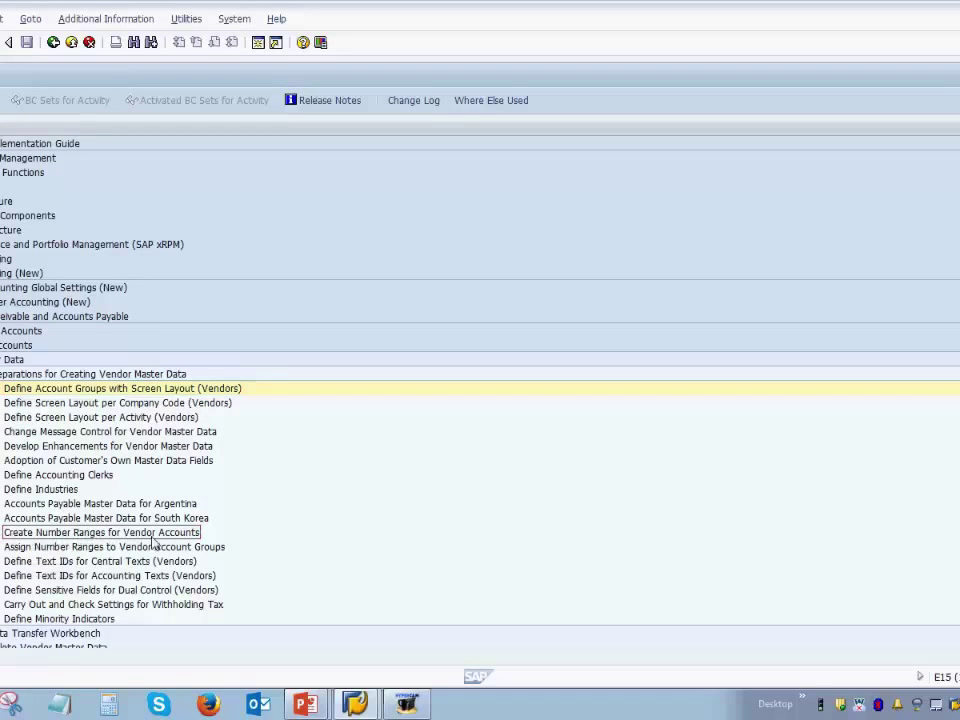
pyautogui.click(4, 535)
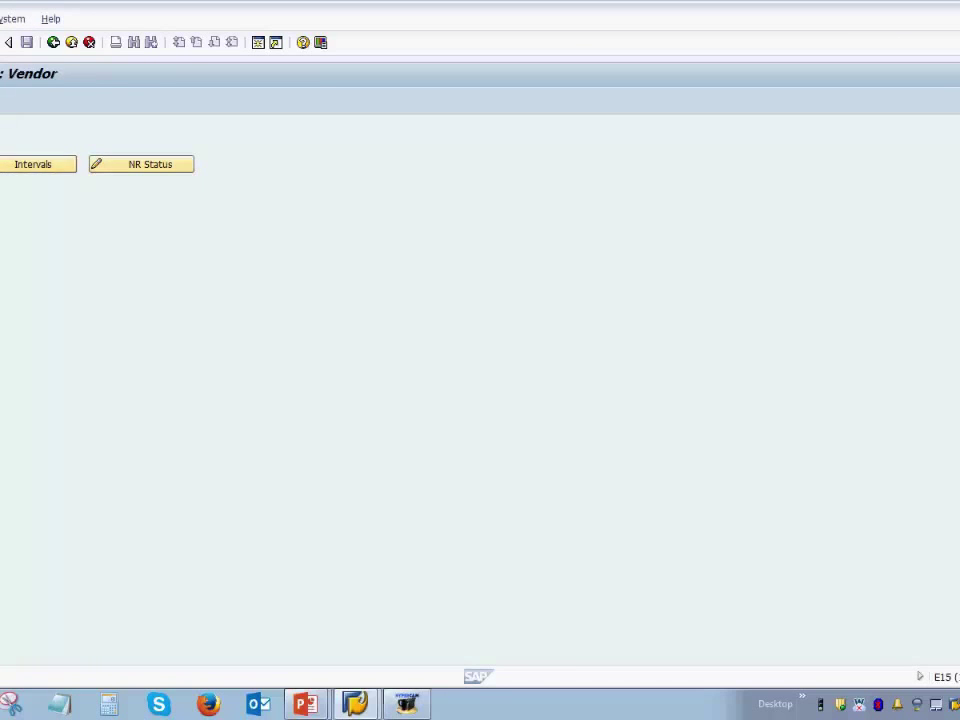
pyautogui.click(22, 166)
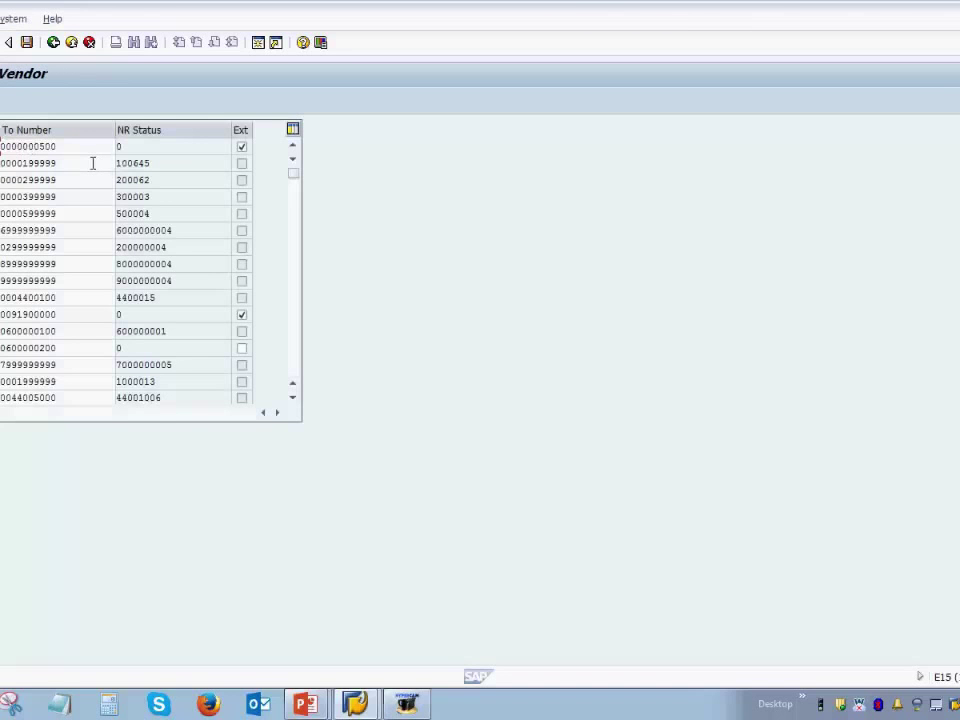
pyautogui.click(92, 163)
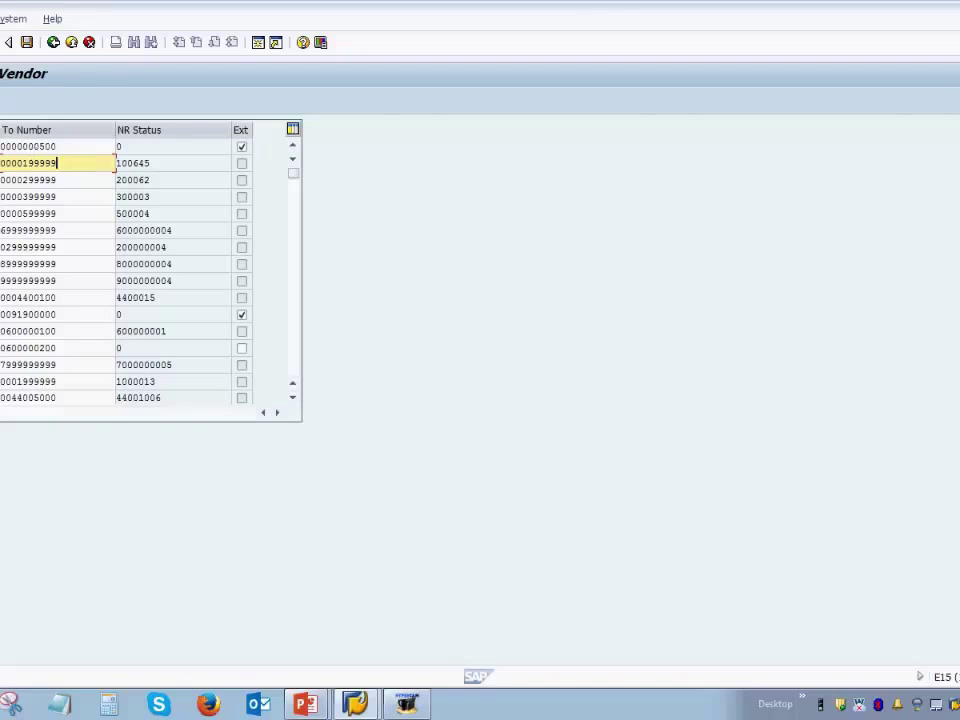
pyautogui.click(77, 146)
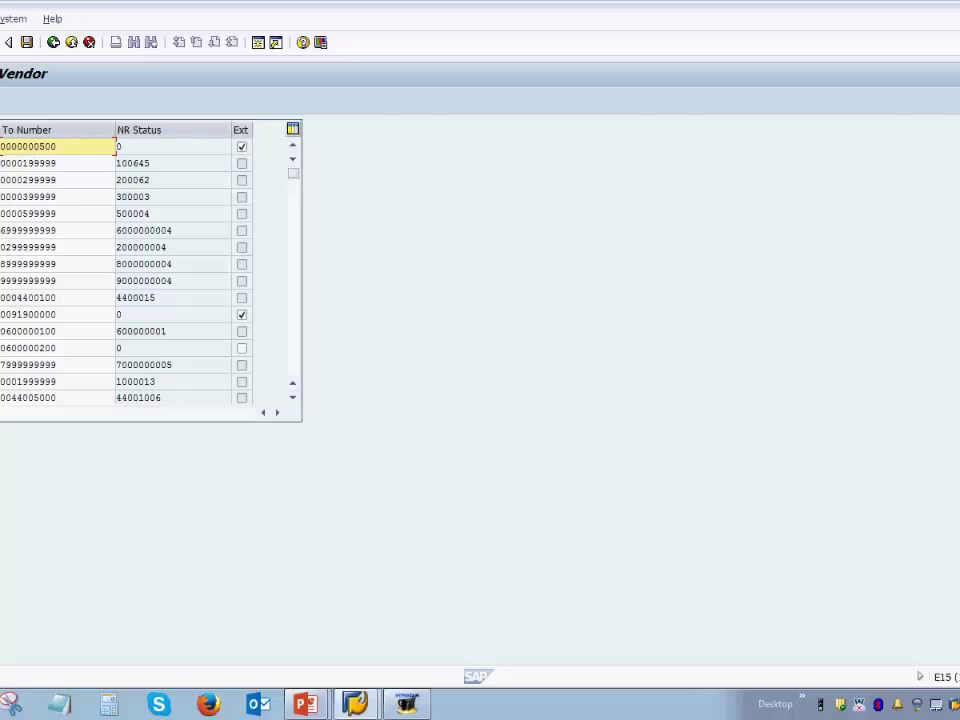
pyautogui.press('Return')
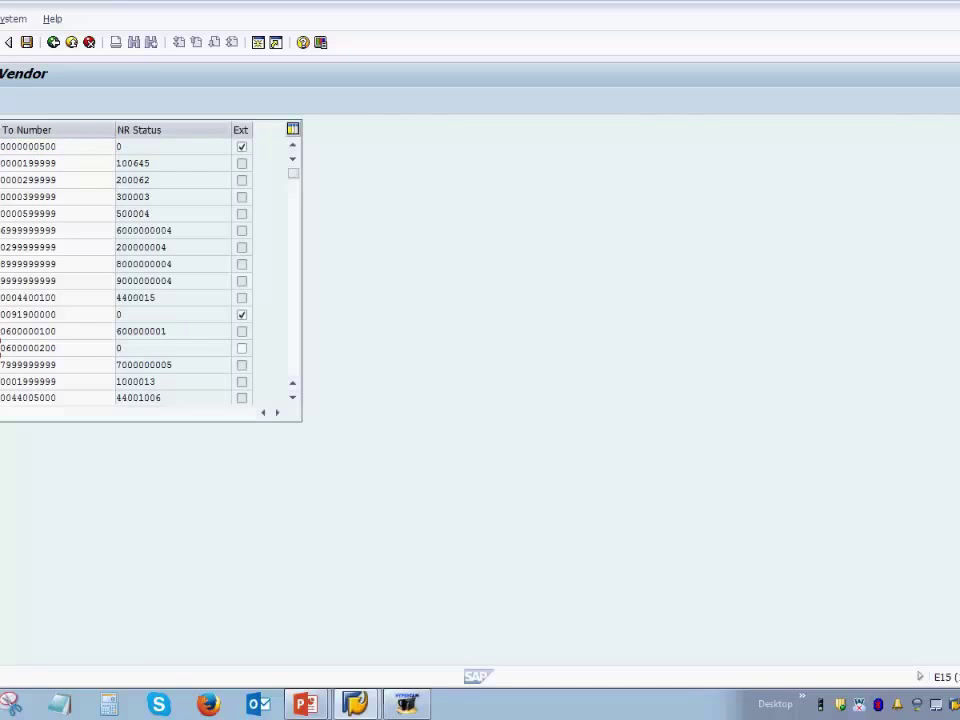
pyautogui.click(66, 347)
pyautogui.doubleClick(81, 347)
pyautogui.write('7000000000')
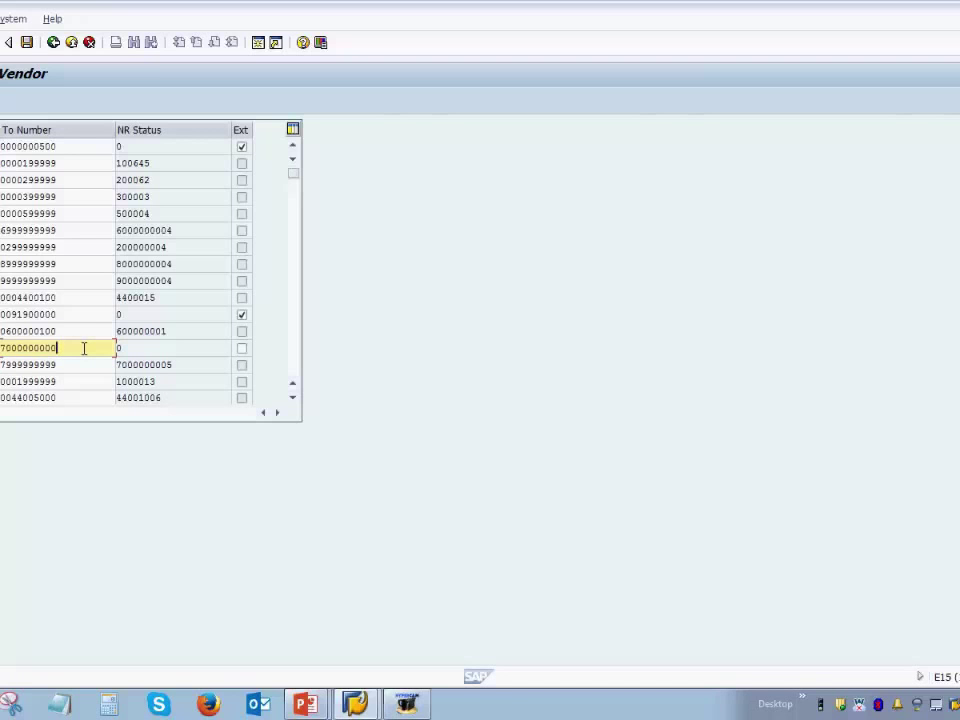
pyautogui.press('Return')
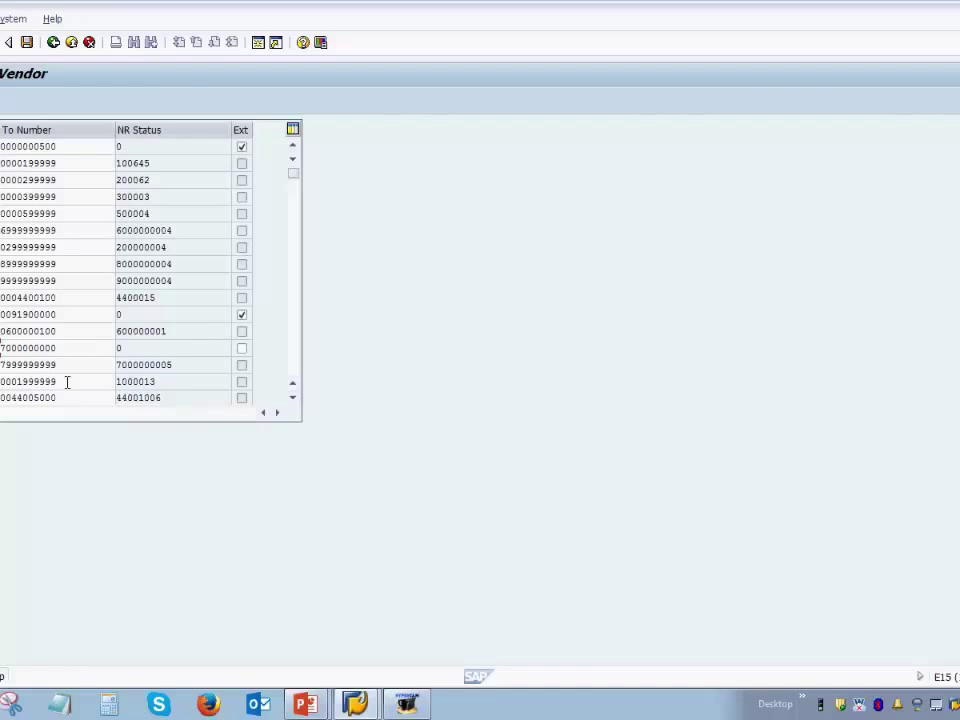
pyautogui.click(81, 347)
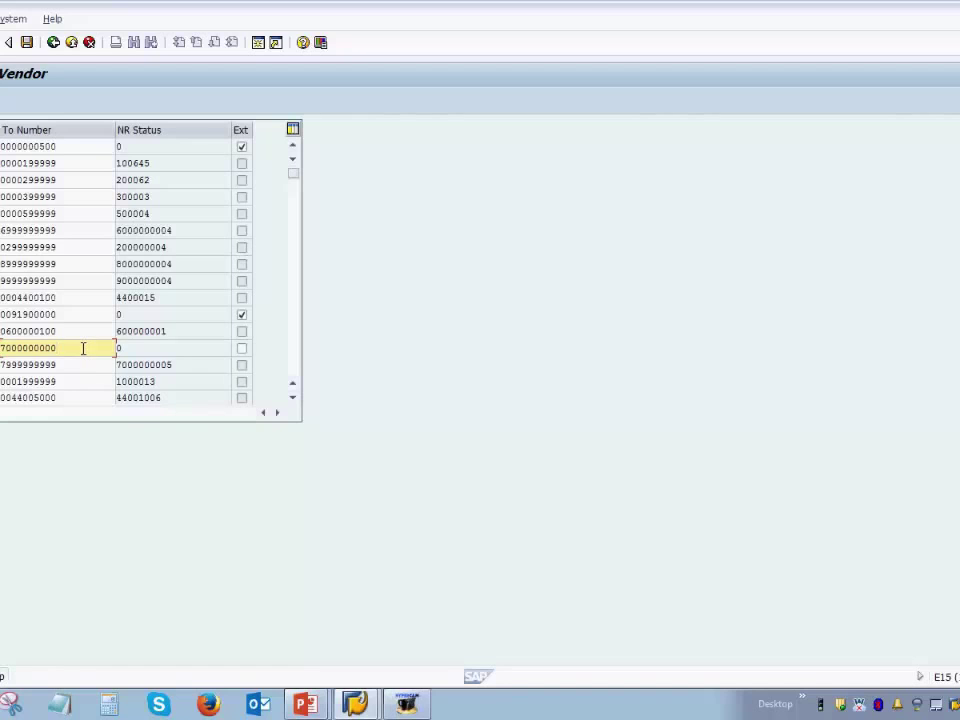
pyautogui.press('Return')
pyautogui.doubleClick(83, 347)
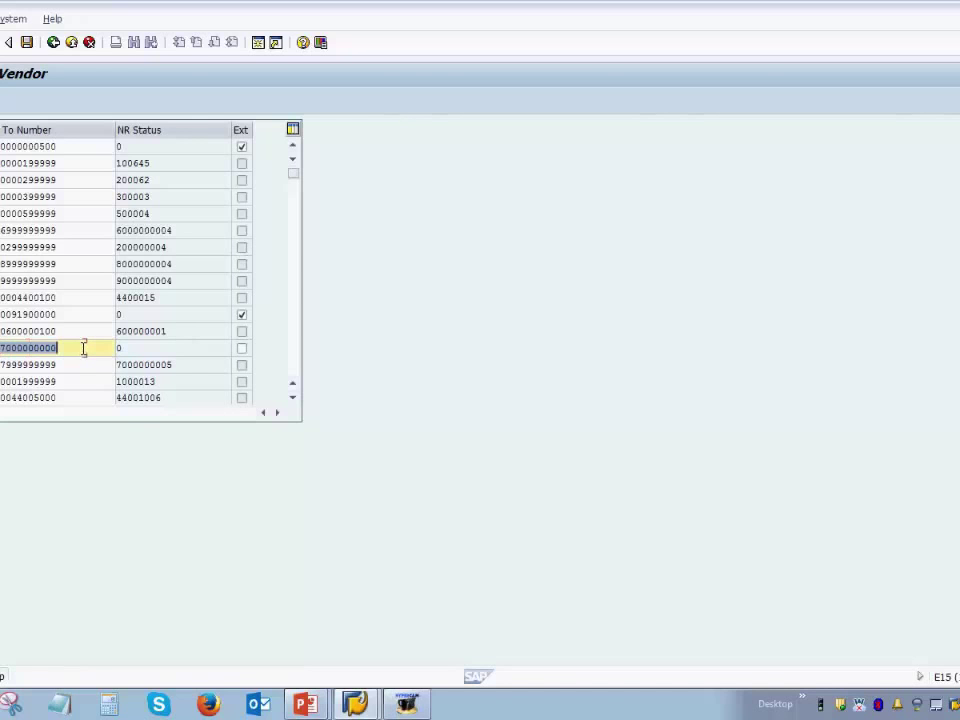
pyautogui.hotkey('ctrl', 'v')
pyautogui.press('BackSpace')
pyautogui.press('BackSpace')
pyautogui.press('BackSpace')
pyautogui.write('200')
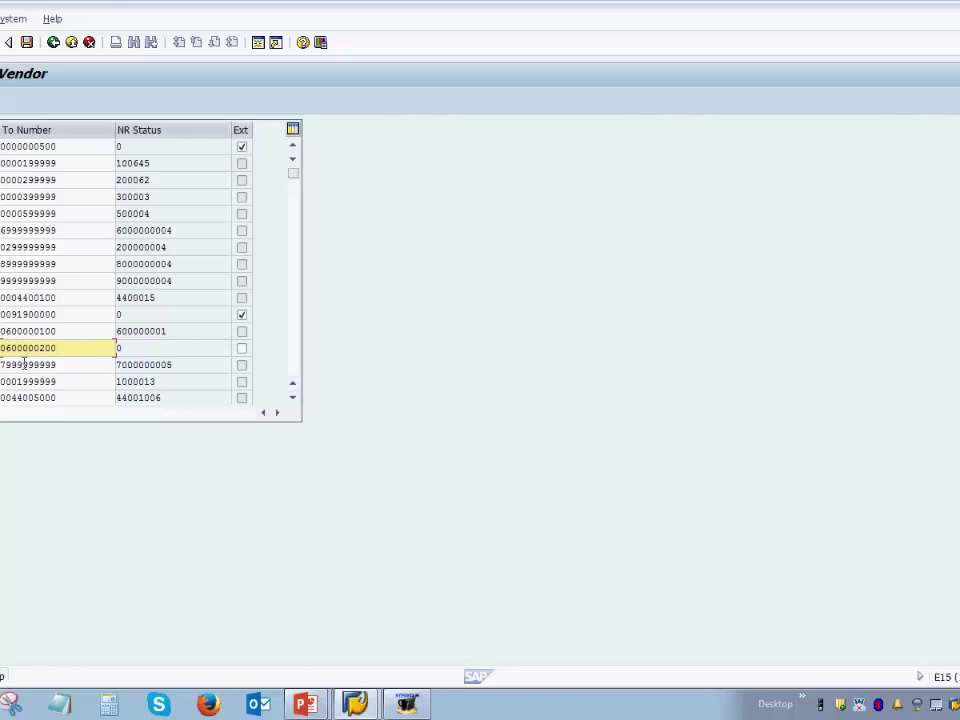
pyautogui.click(53, 43)
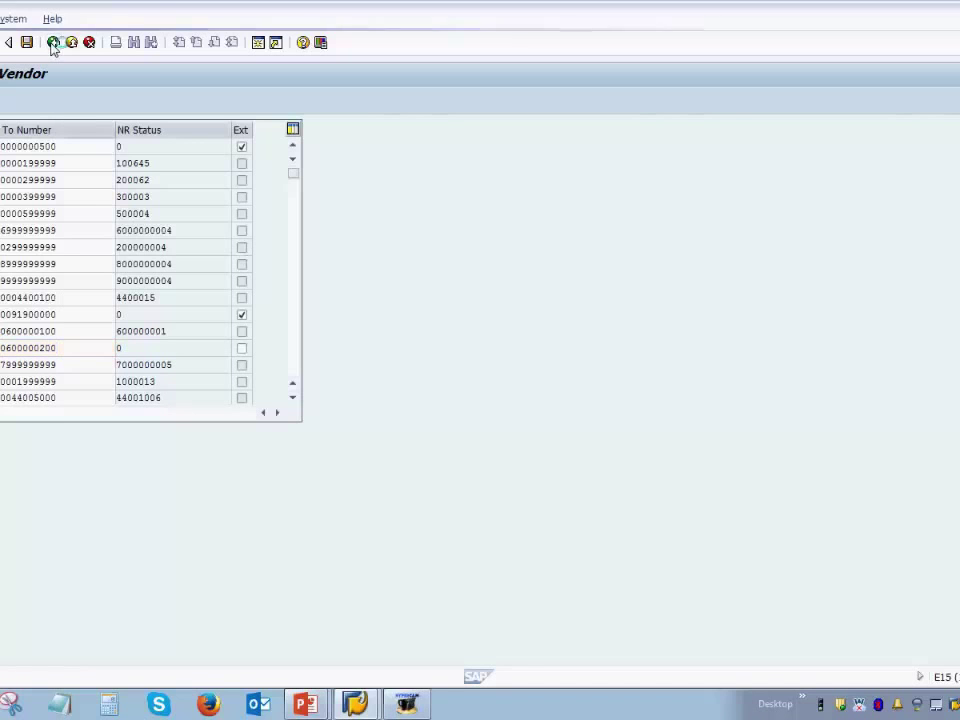
pyautogui.click(145, 313)
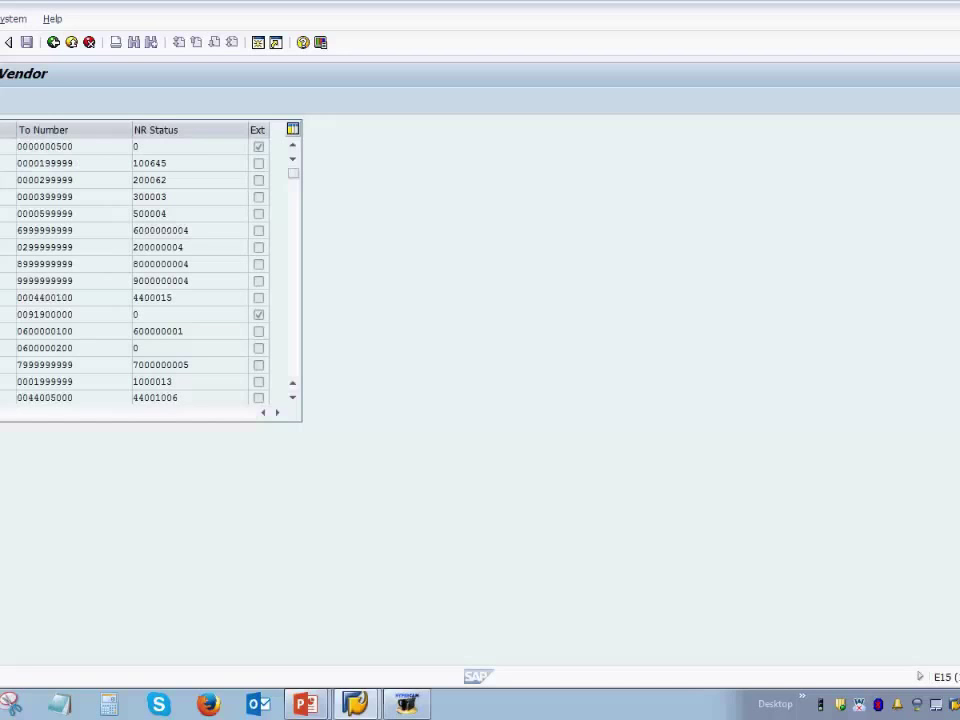
# Step: Examine the first interval's external numbering flag and the second interval's number status in display mode, and return to the implementation guide
pyautogui.click(76, 147)
pyautogui.click(259, 148)
pyautogui.click(259, 148)
pyautogui.click(219, 161)
pyautogui.moveTo(166, 162); pyautogui.dragTo(127, 162)
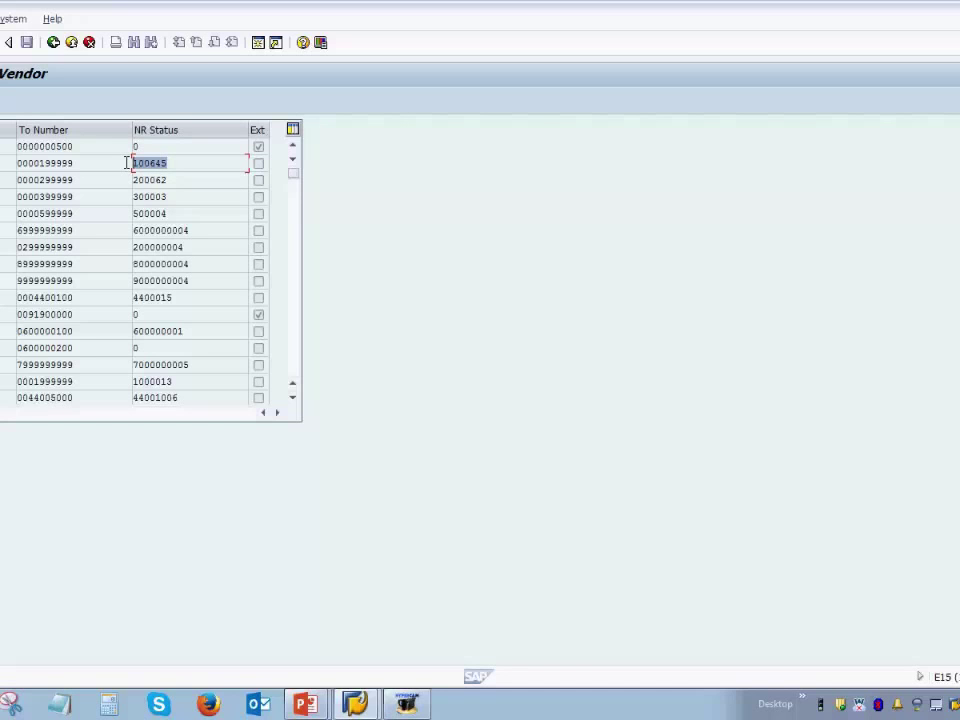
pyautogui.click(127, 163)
pyautogui.click(166, 163)
pyautogui.click(54, 43)
pyautogui.click(54, 43)
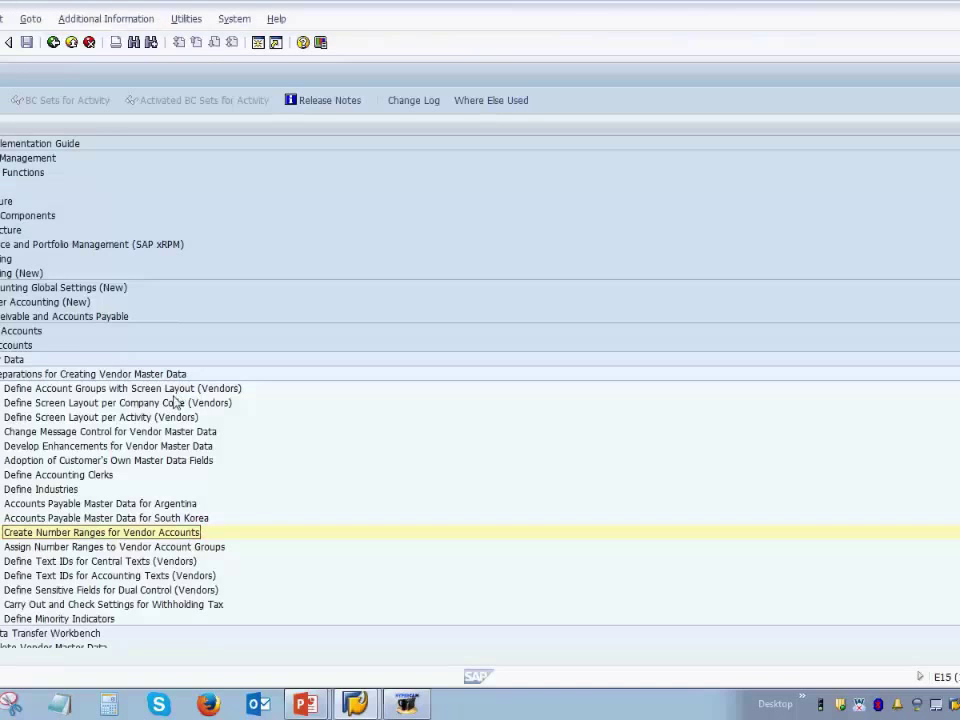
pyautogui.click(30, 550)
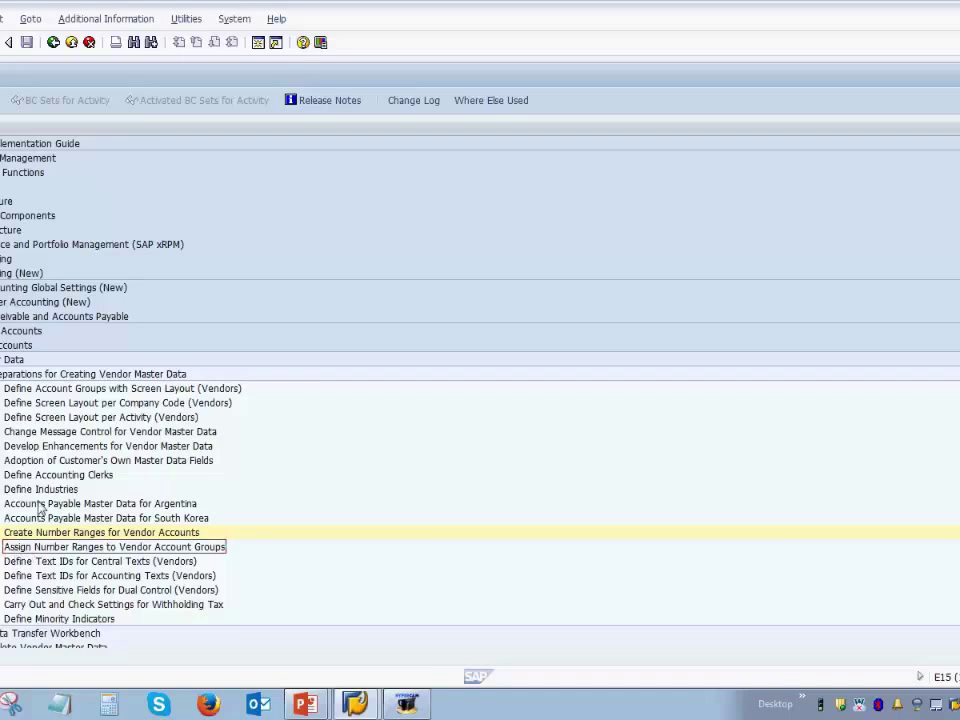
pyautogui.click(62, 394)
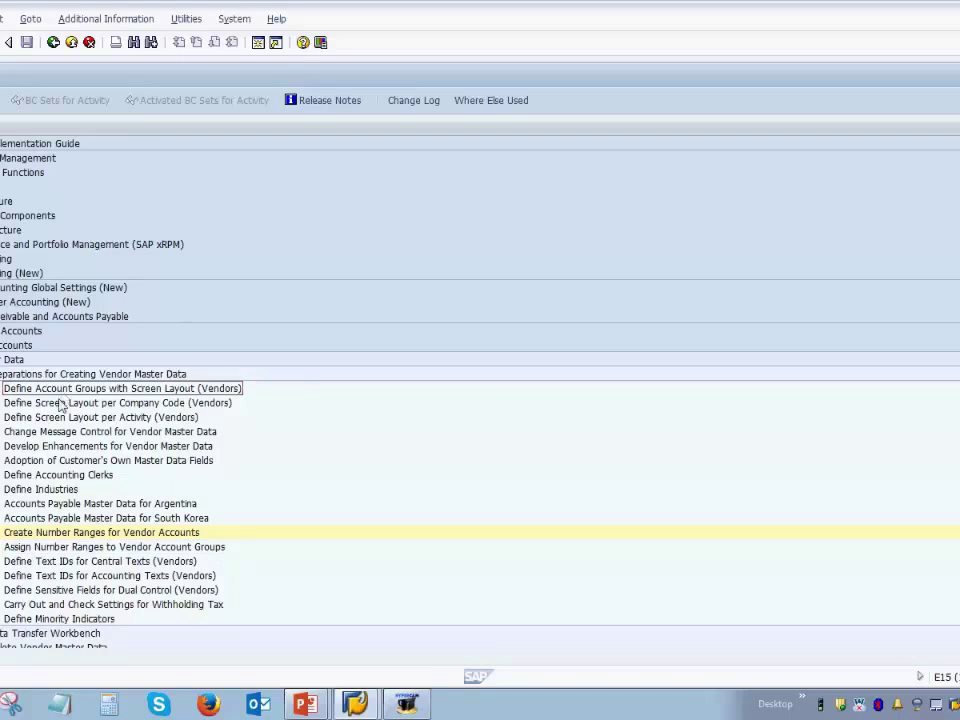
pyautogui.click(42, 535)
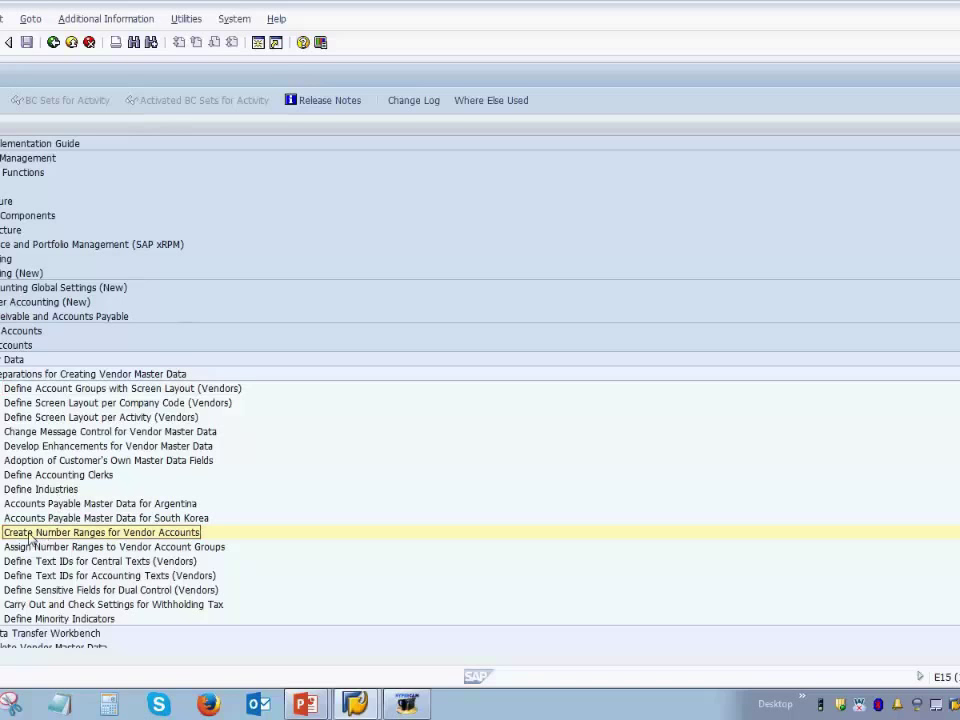
# Step: Open Assign Number Ranges to Vendor Account Groups, examine the number ranges available for the second account group, and return to the implementation guide
pyautogui.doubleClick(2, 535)
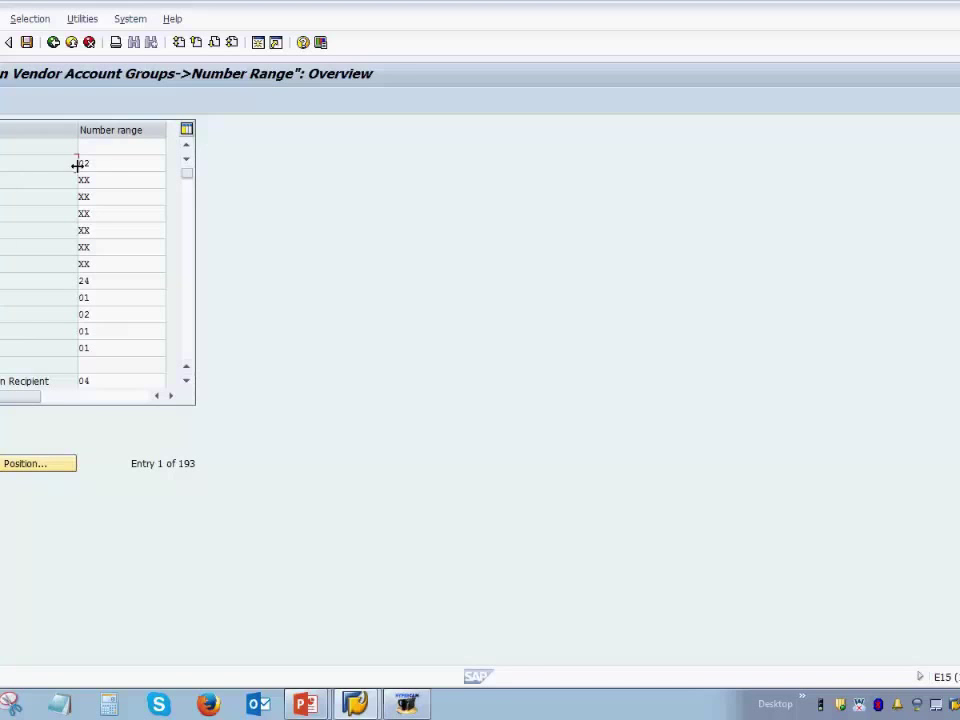
pyautogui.click(114, 162)
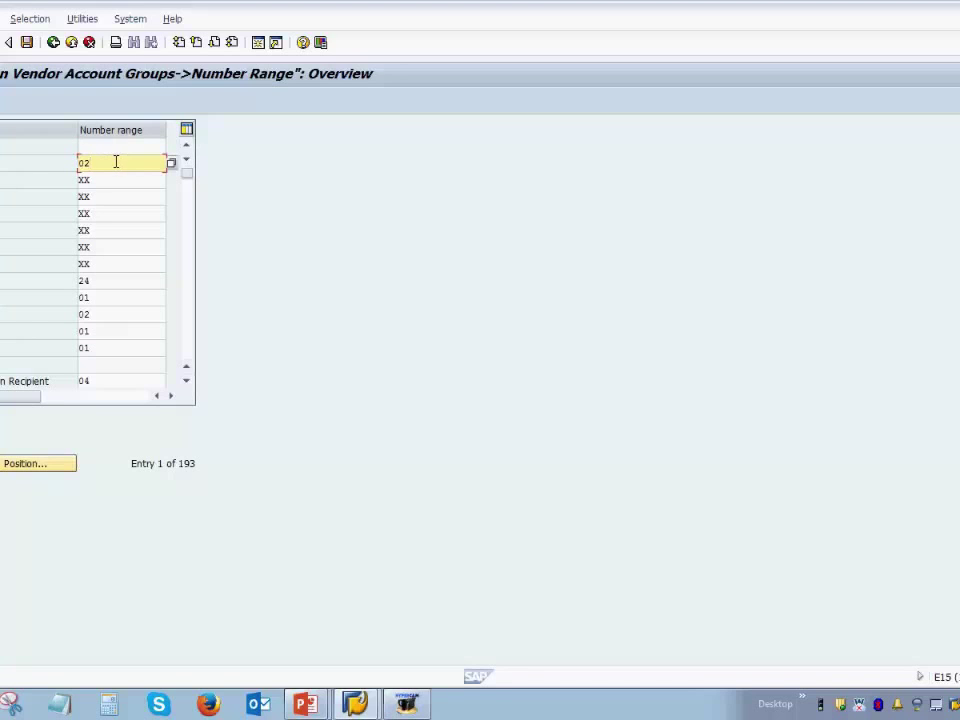
pyautogui.click(172, 163)
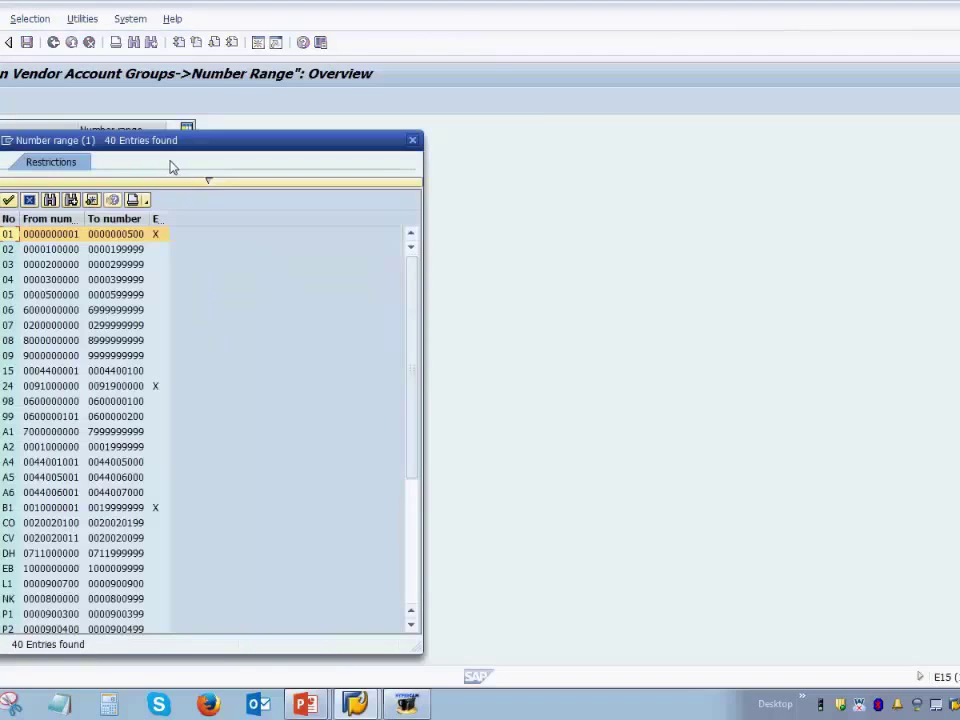
pyautogui.moveTo(178, 150); pyautogui.dragTo(361, 107)
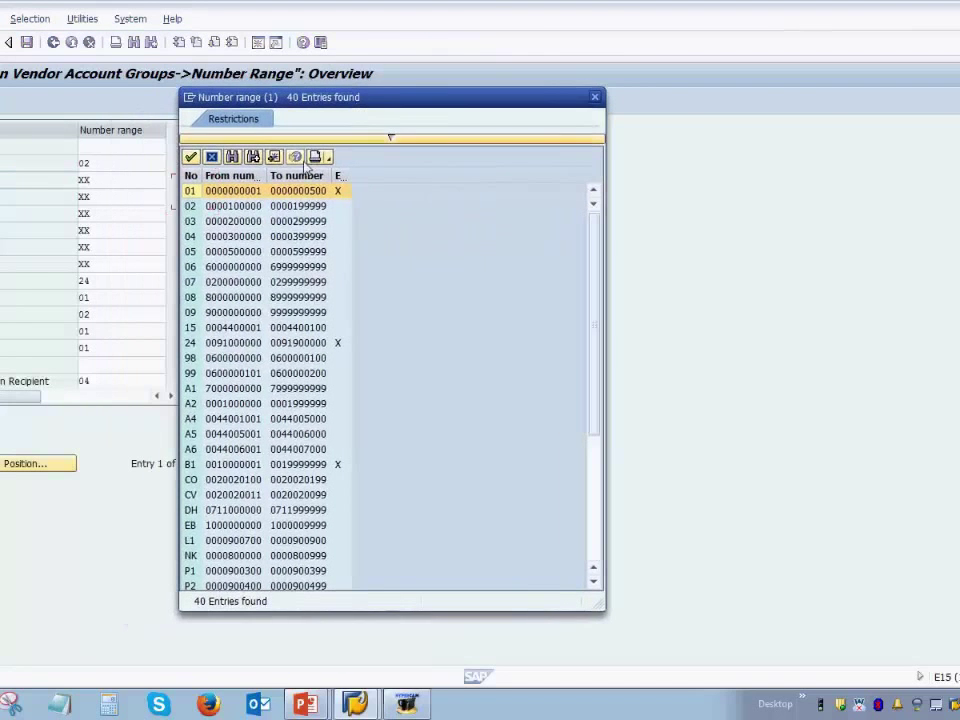
pyautogui.click(594, 97)
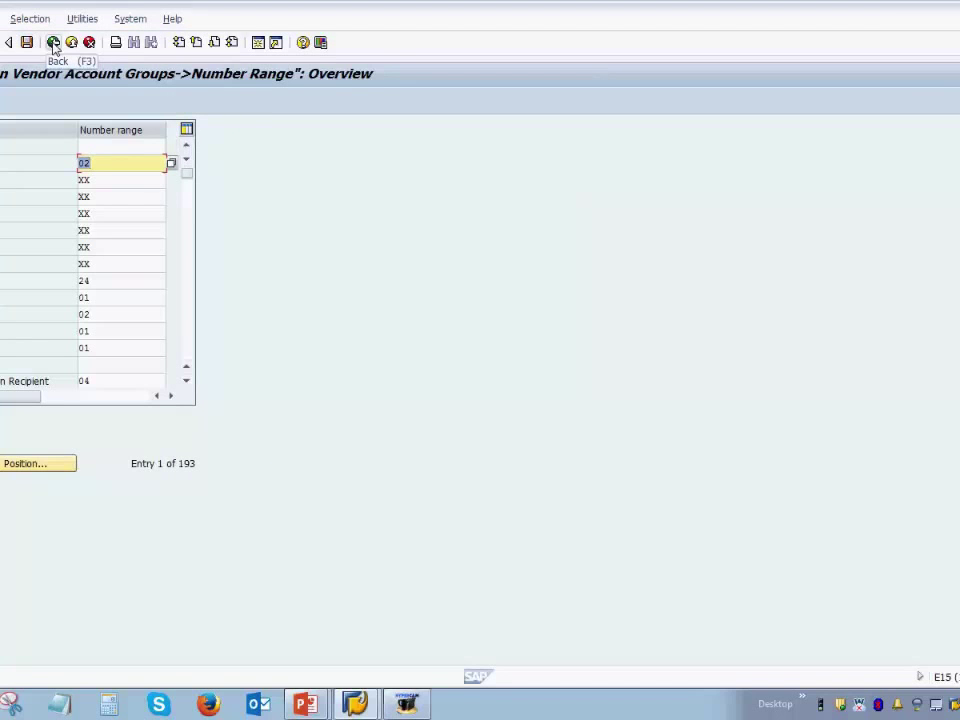
pyautogui.click(53, 43)
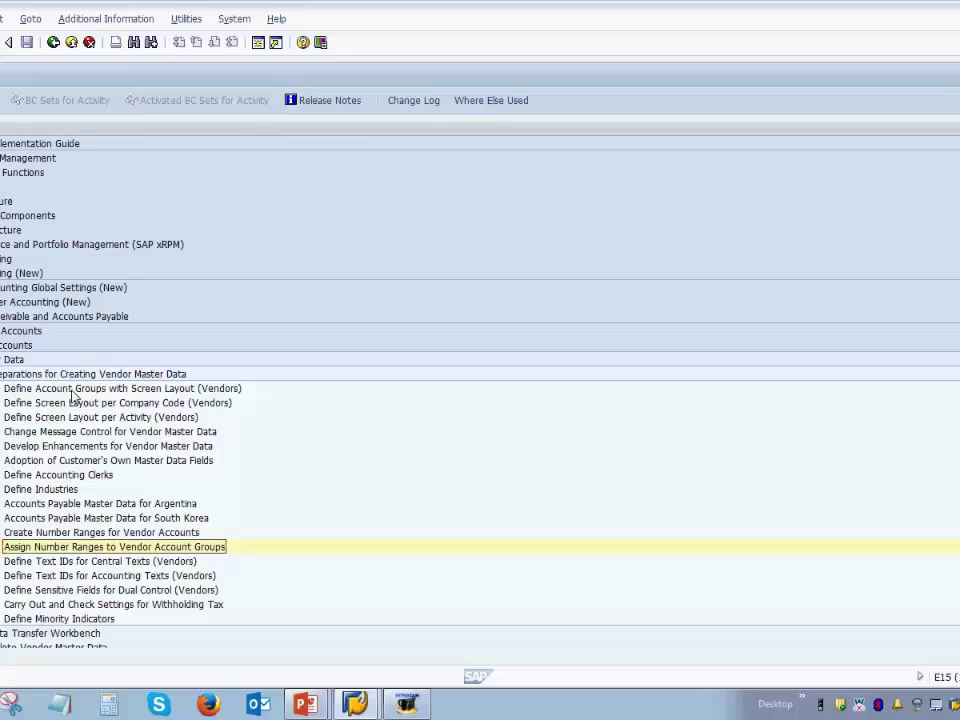
# Step: Switch to the PowerPoint slide show, examine the vendor account group number range table, and advance the presentation
pyautogui.hotkey('alt', 'Tab')
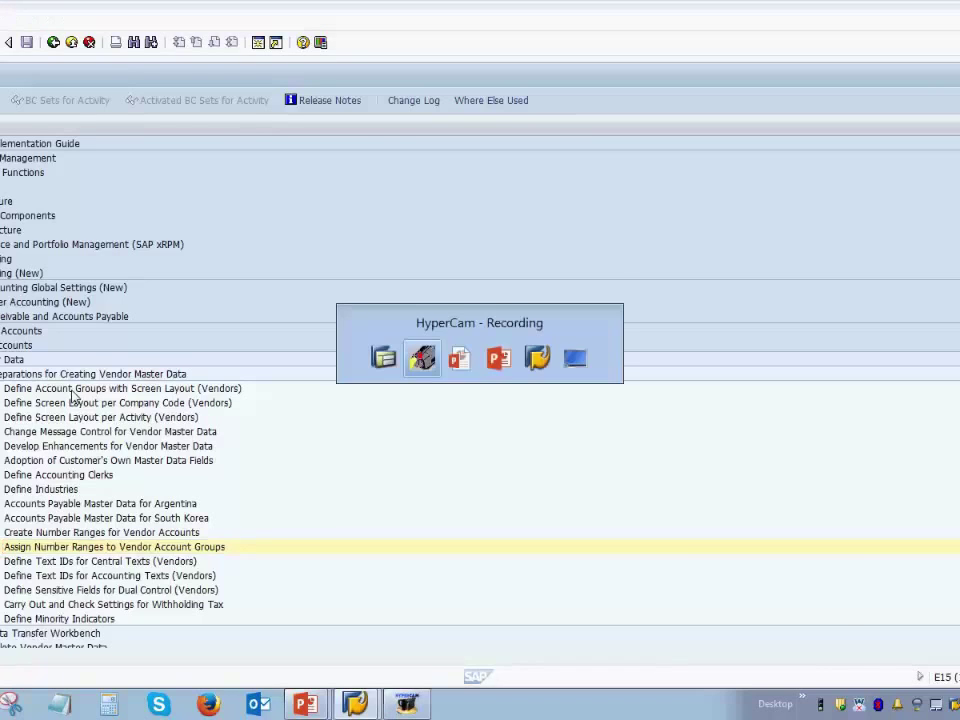
pyautogui.hotkey('alt', 'Tab')
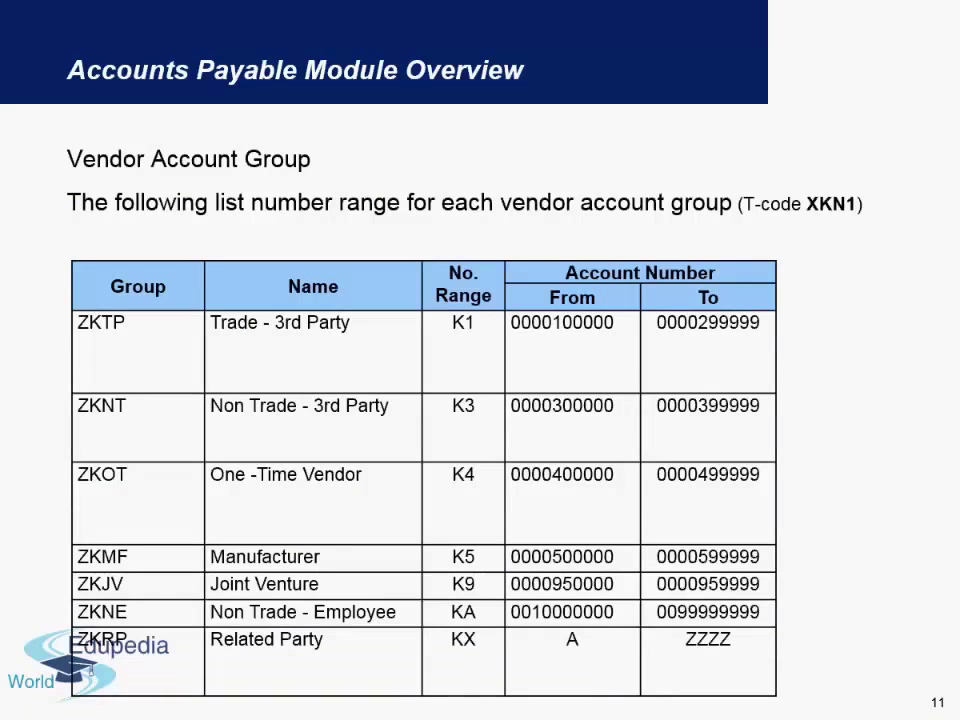
pyautogui.press('Right')
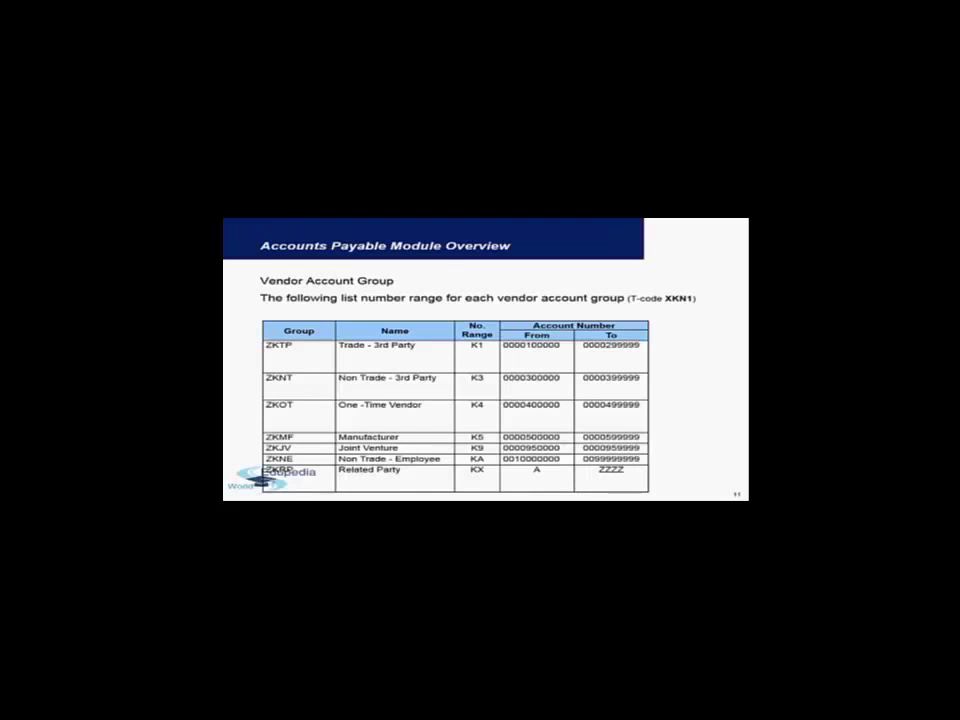